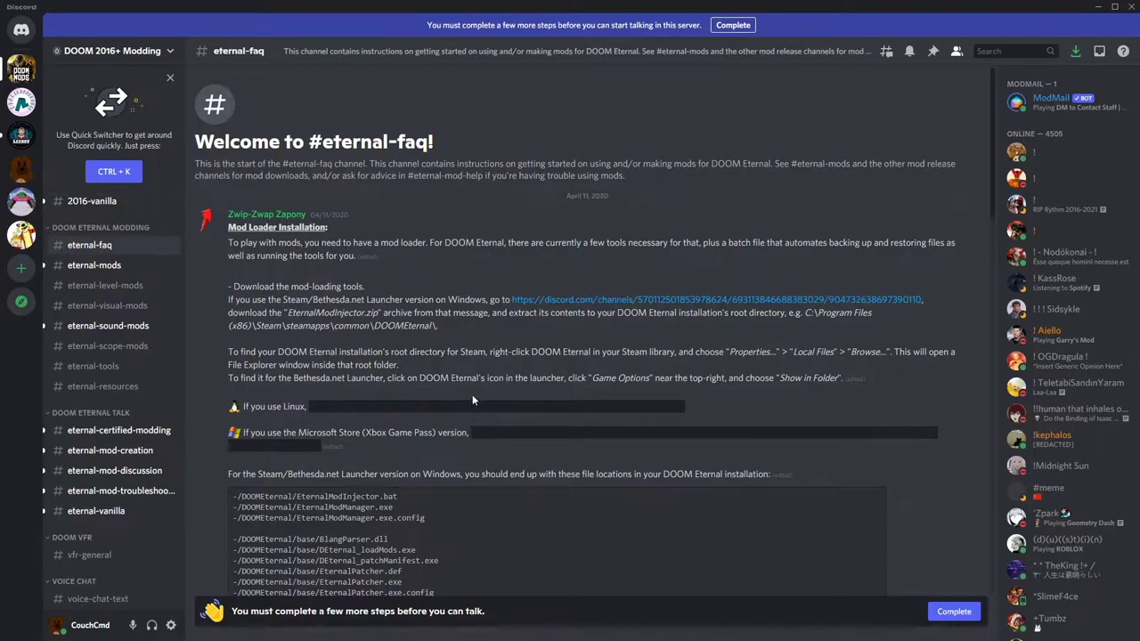
- Reveal the Microsoft Store (Xbox Game Pass) note in eternal-faq and follow its link to the DOOMdumper + EternalModInjector post
left_click(531, 433)
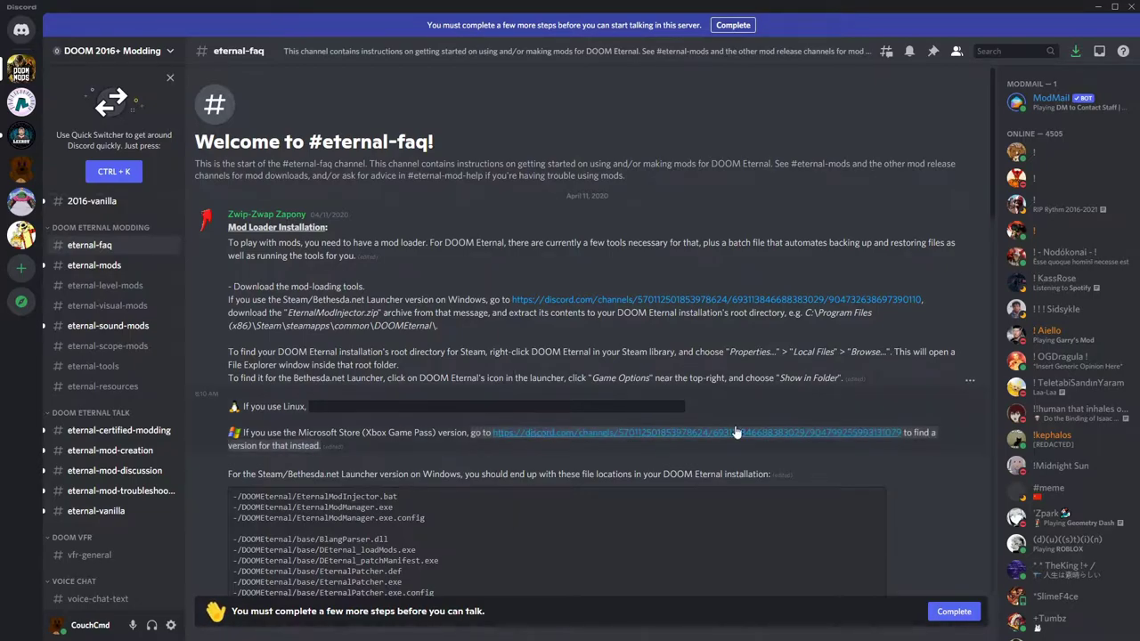
left_click(581, 437)
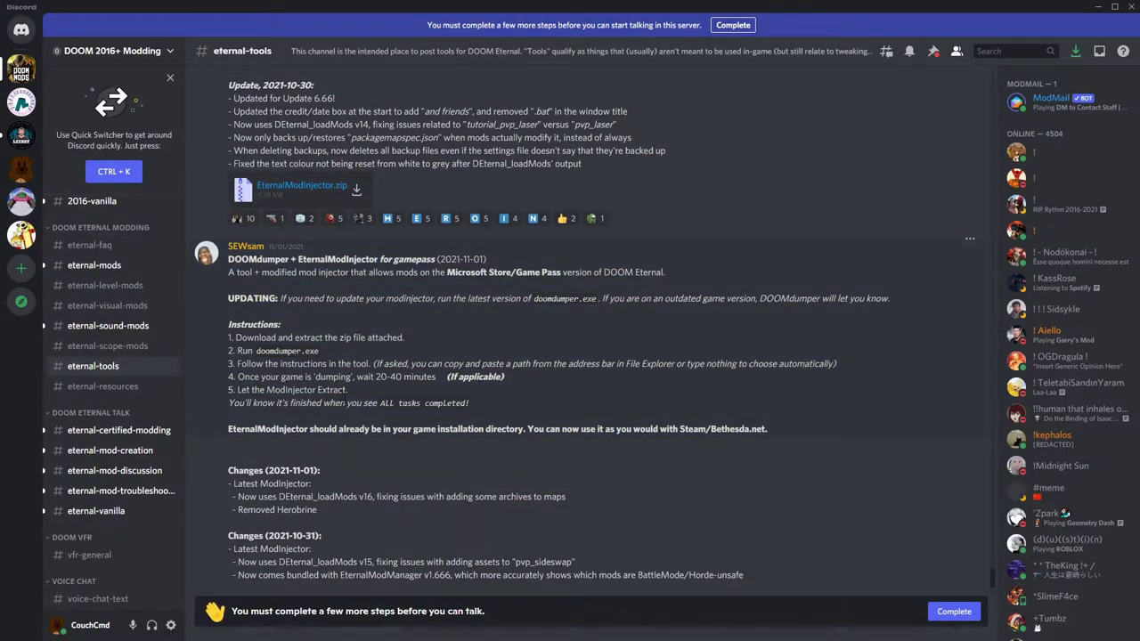
scroll(345, 391, "down", 5)
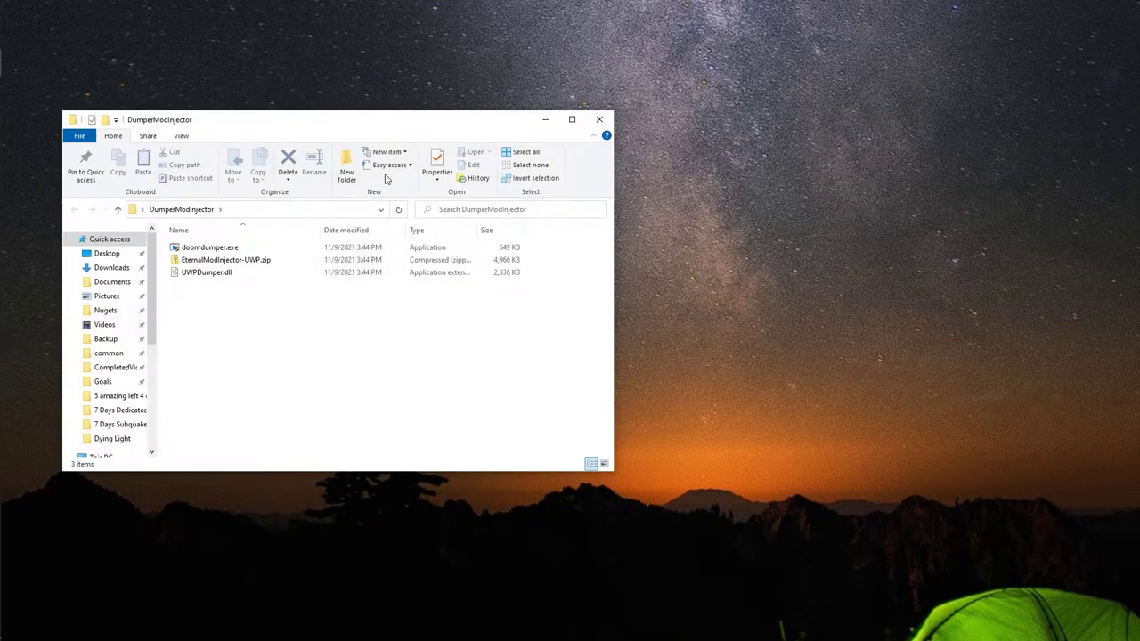
- Run doomdumper.exe from the DumperModInjector folder and continue past its introduction
left_click(213, 248)
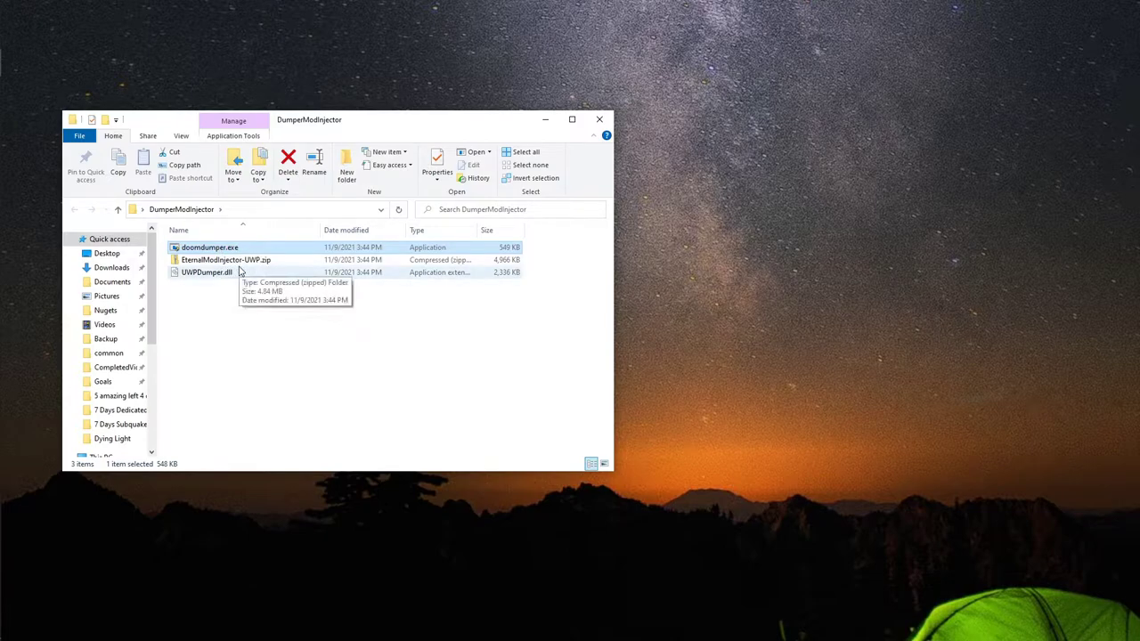
double_click(231, 247)
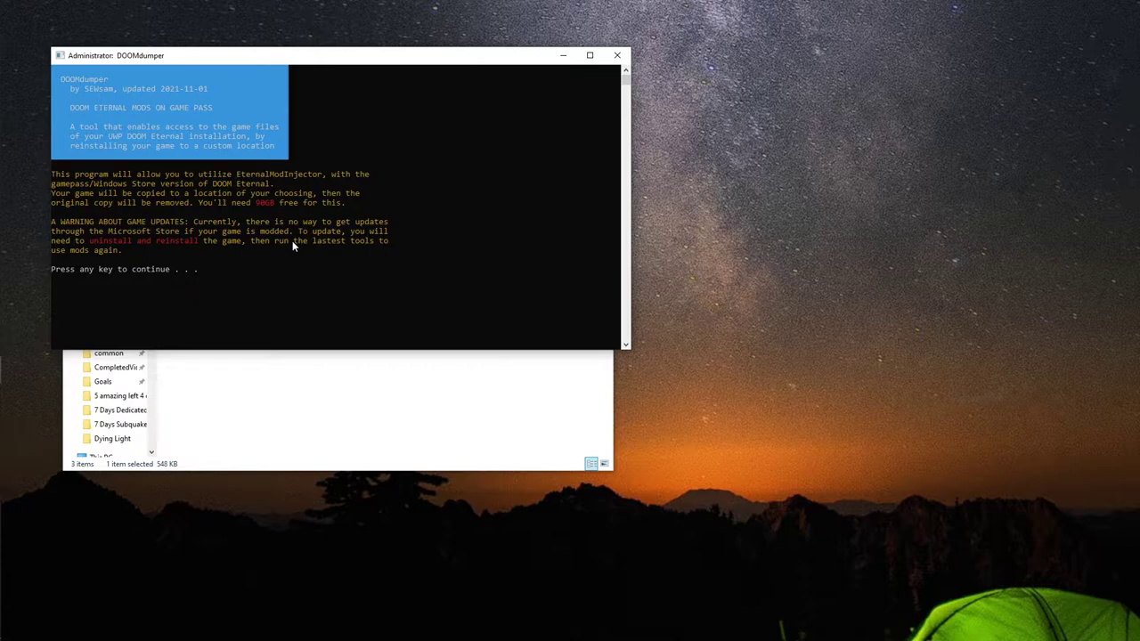
key("Return")
- Try to set DOOMdumper's re-install path to D:\Games, checking the folder names on the Gaming (D:) drive
type("b")
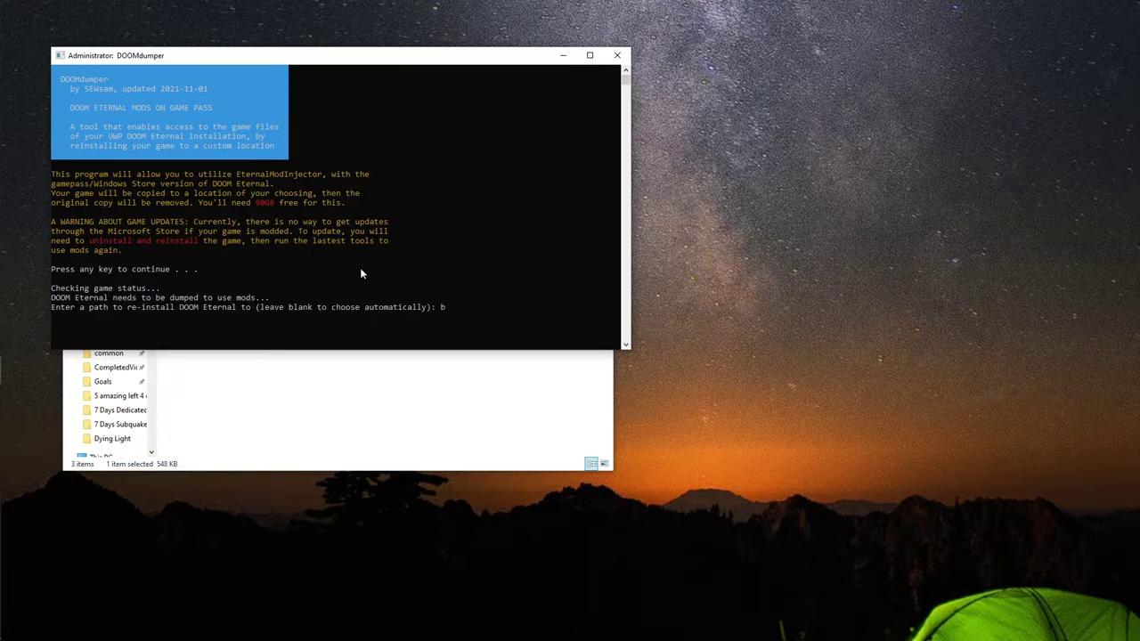
key("BackSpace")
type("D:\\")
left_click(320, 465)
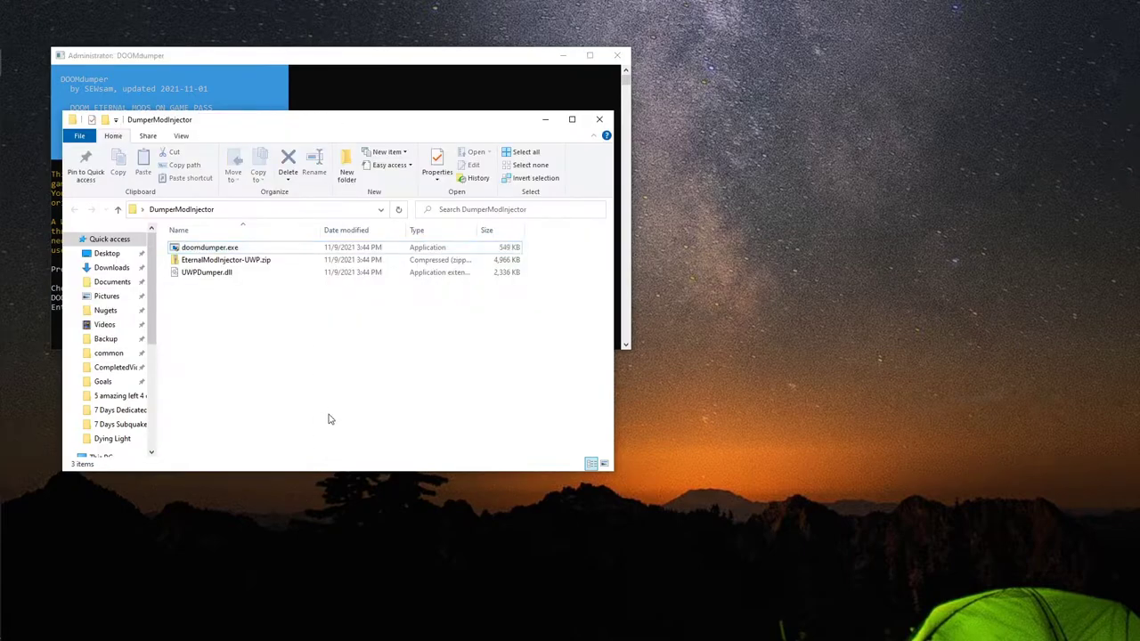
scroll(122, 375, "down", 3)
scroll(122, 398, "down", 1)
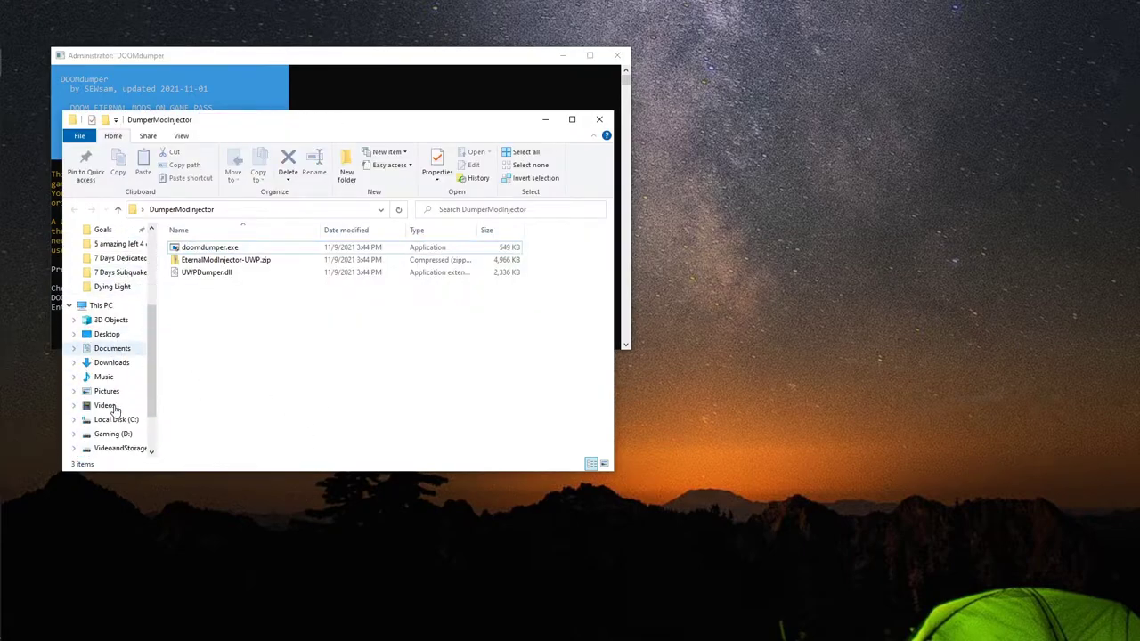
left_click(116, 434)
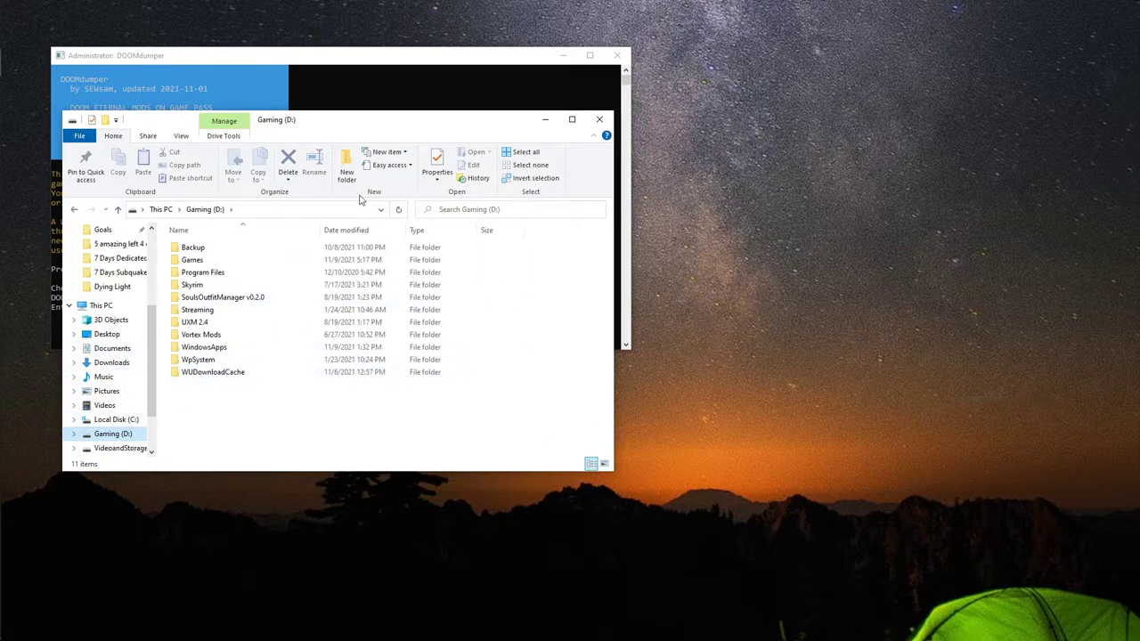
left_click(432, 66)
left_click(472, 308)
type("G")
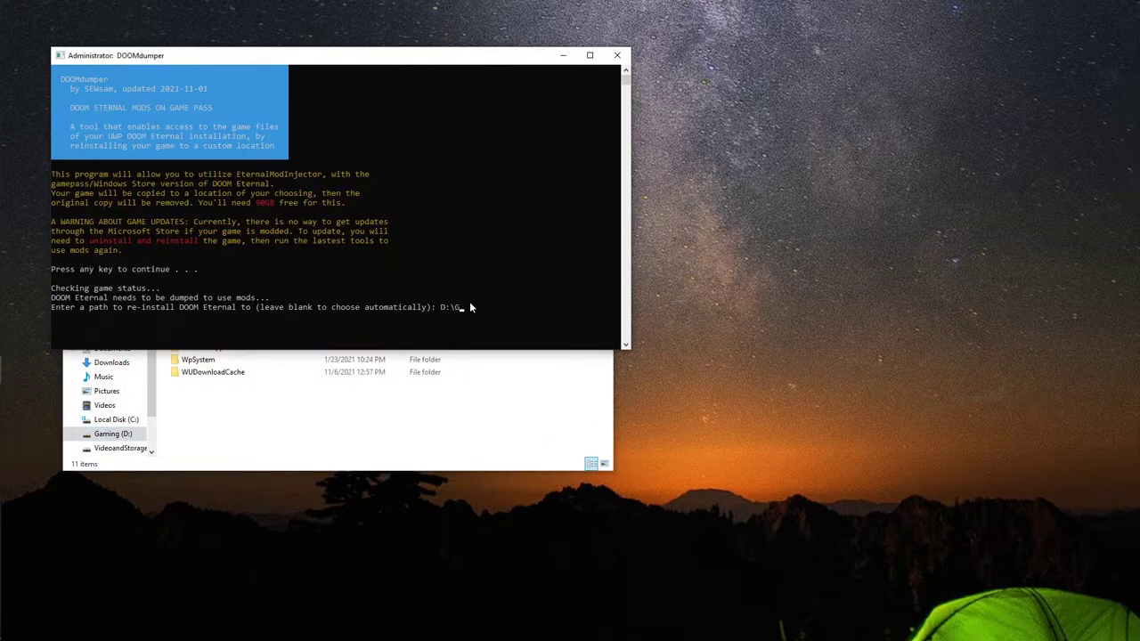
type("ames")
key("Return")
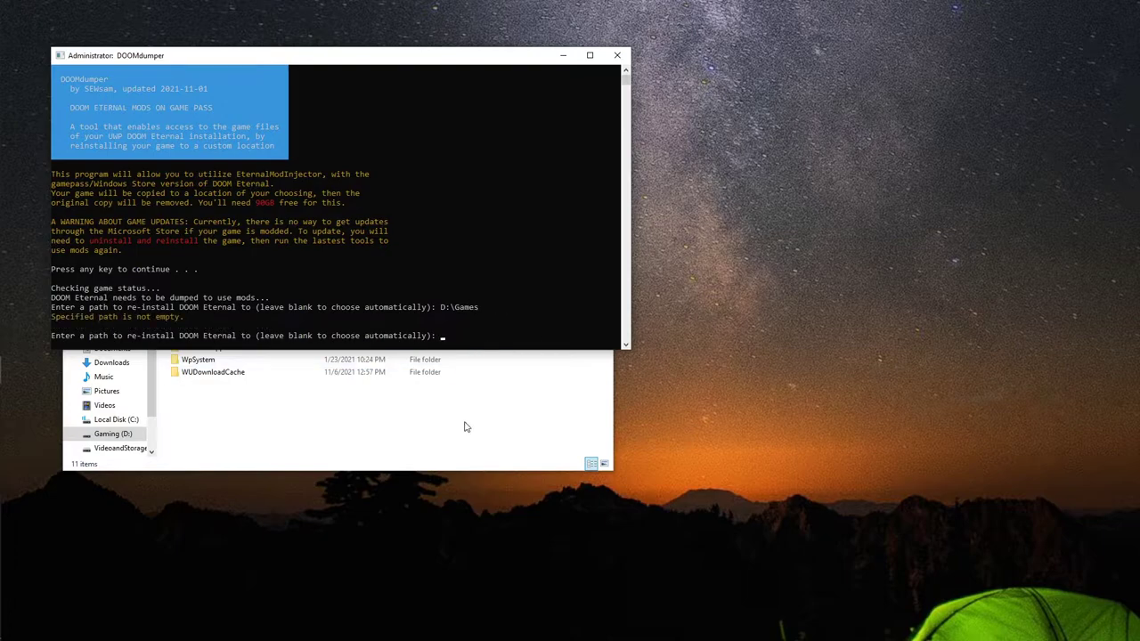
- Create a folder named Doom inside the Games folder on the Gaming (D:) drive
left_click(494, 415)
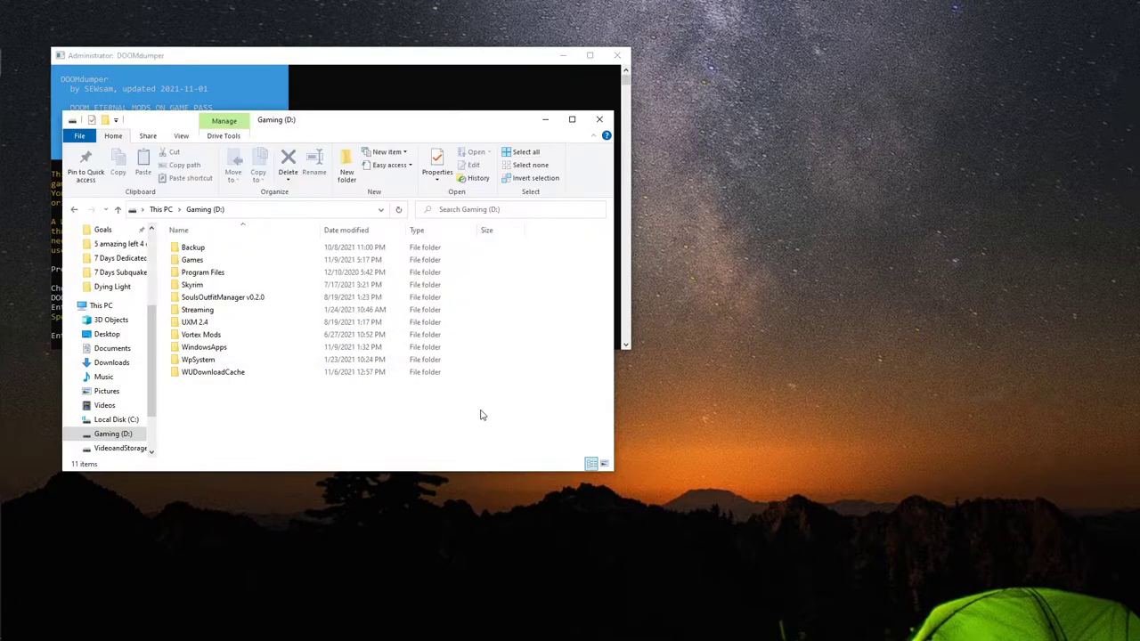
left_click(203, 261)
double_click(203, 261)
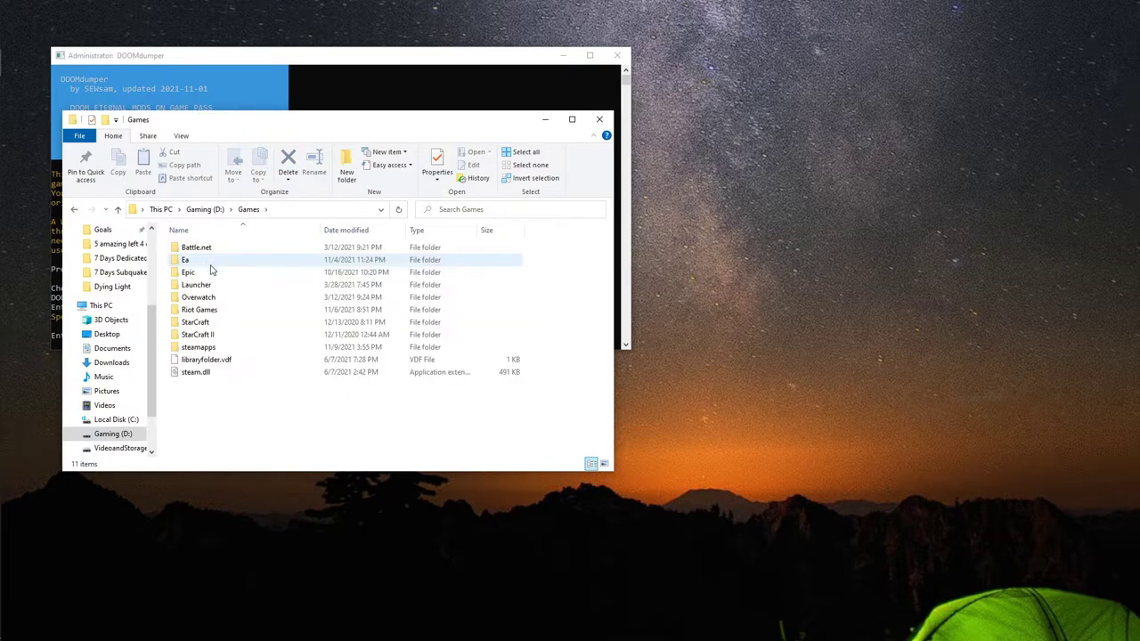
right_click(230, 448)
mouse_move(268, 605)
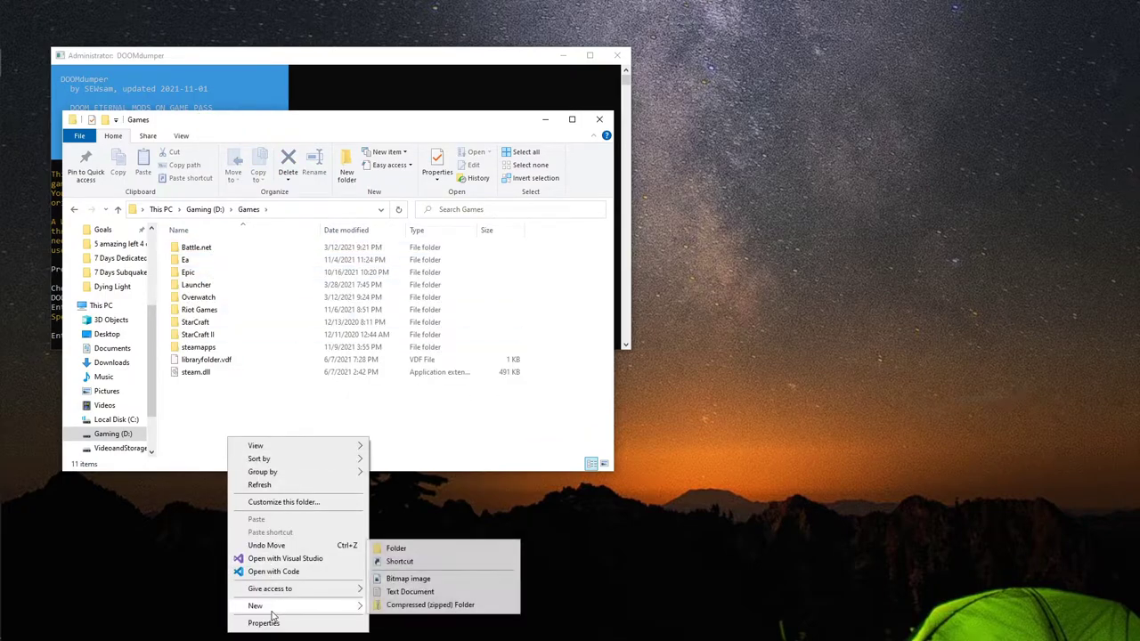
left_click(419, 547)
type("Doom")
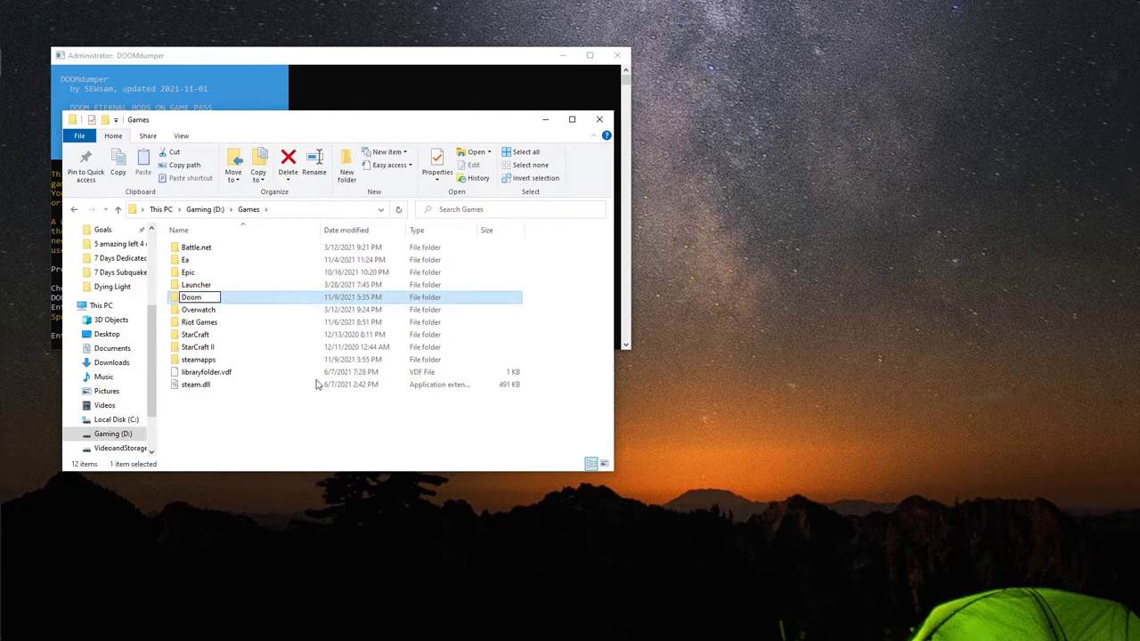
key("Return")
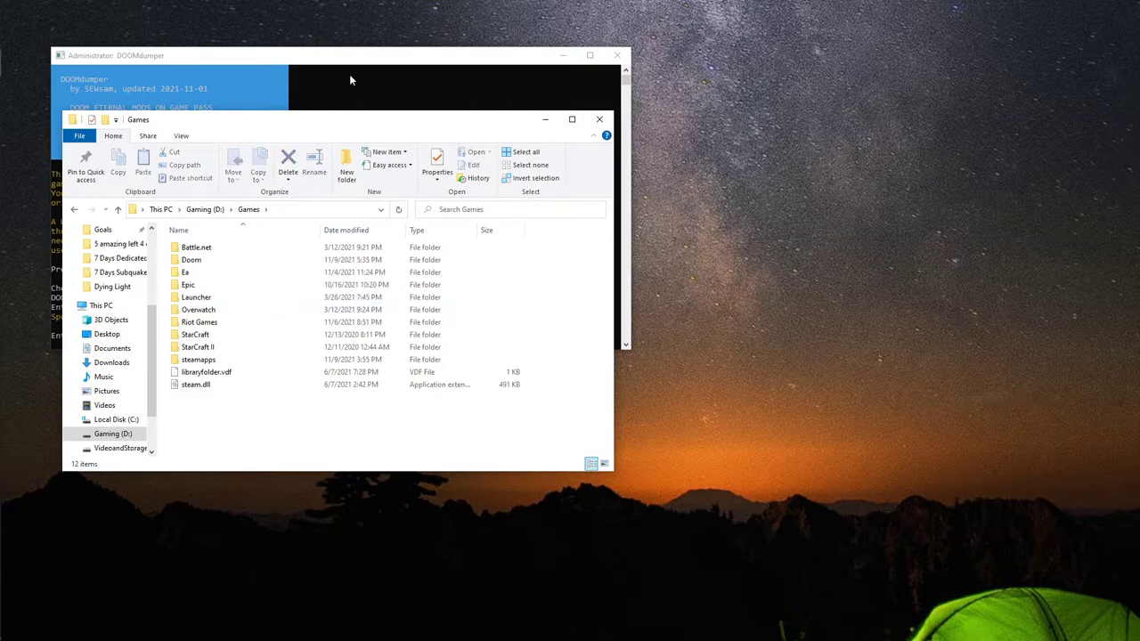
- Enter D:\Games\Doom as the DOOM Eternal re-install path in DOOMdumper
left_click(349, 76)
key("Up")
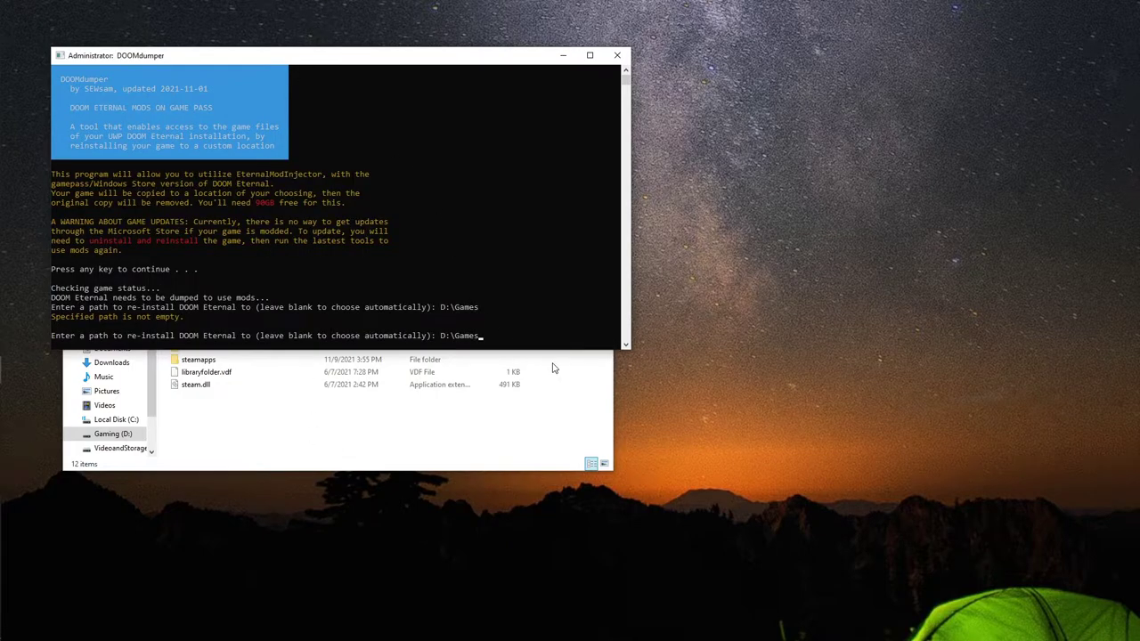
type("\\Doom")
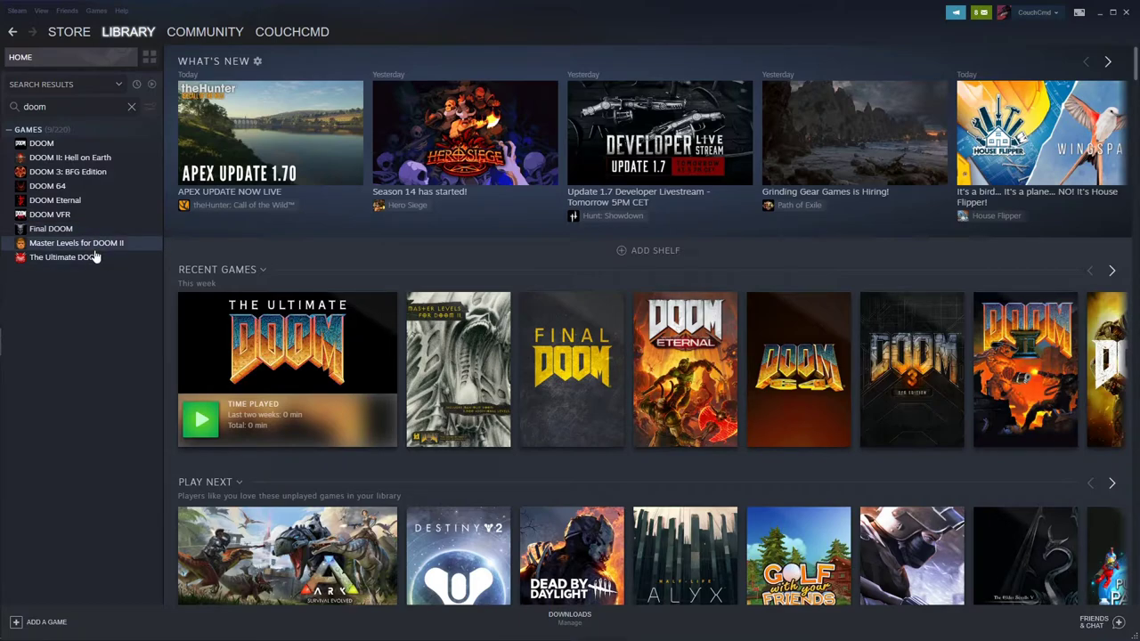
- In Steam, browse the local files of DOOM Eternal to open its installation folder, and minimize the library
left_click(67, 204)
right_click(73, 200)
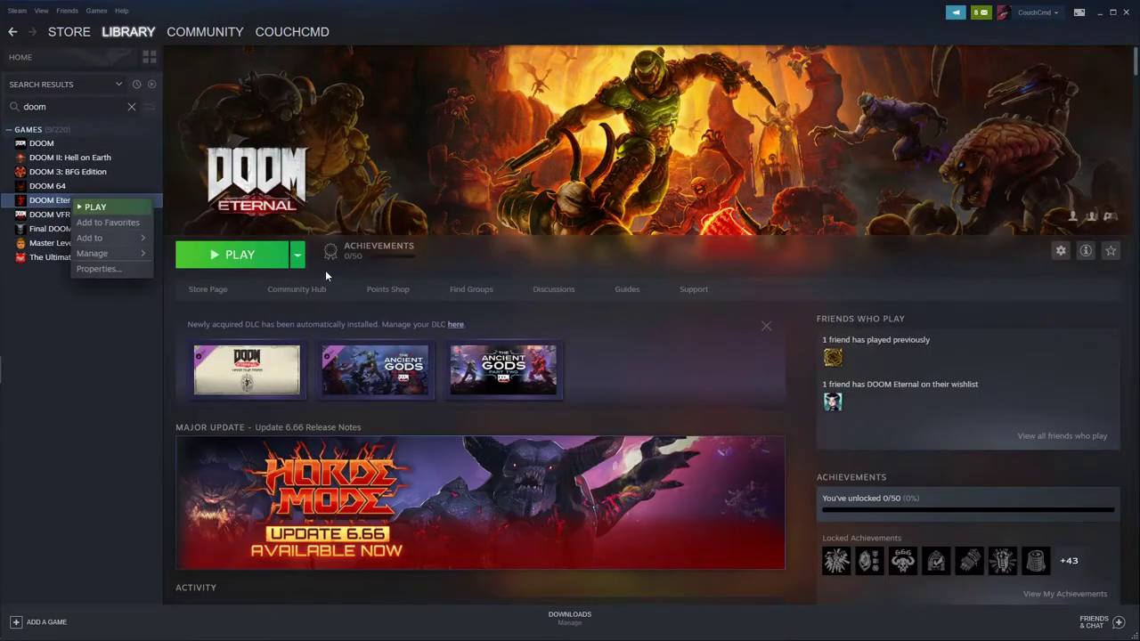
left_click(301, 266)
left_click(301, 266)
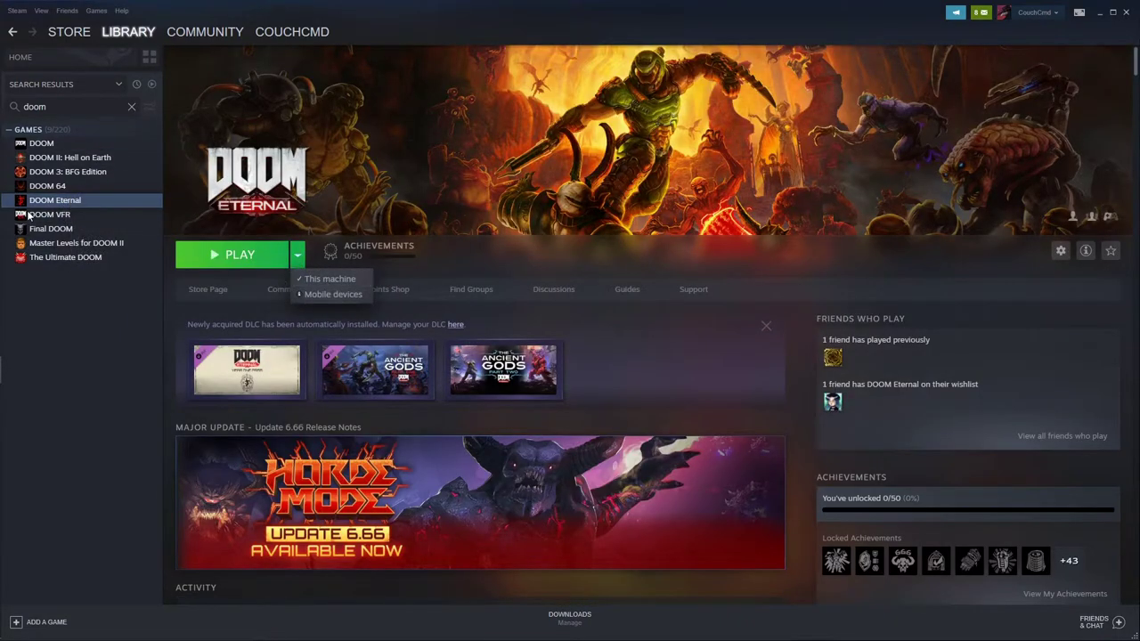
right_click(65, 201)
mouse_move(126, 255)
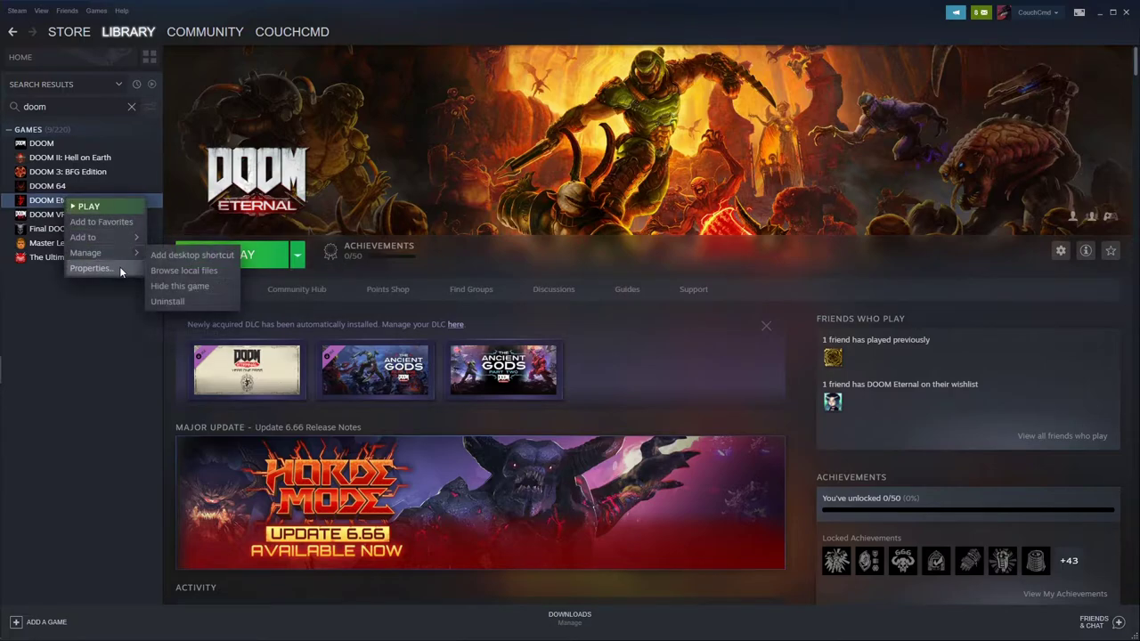
left_click(183, 270)
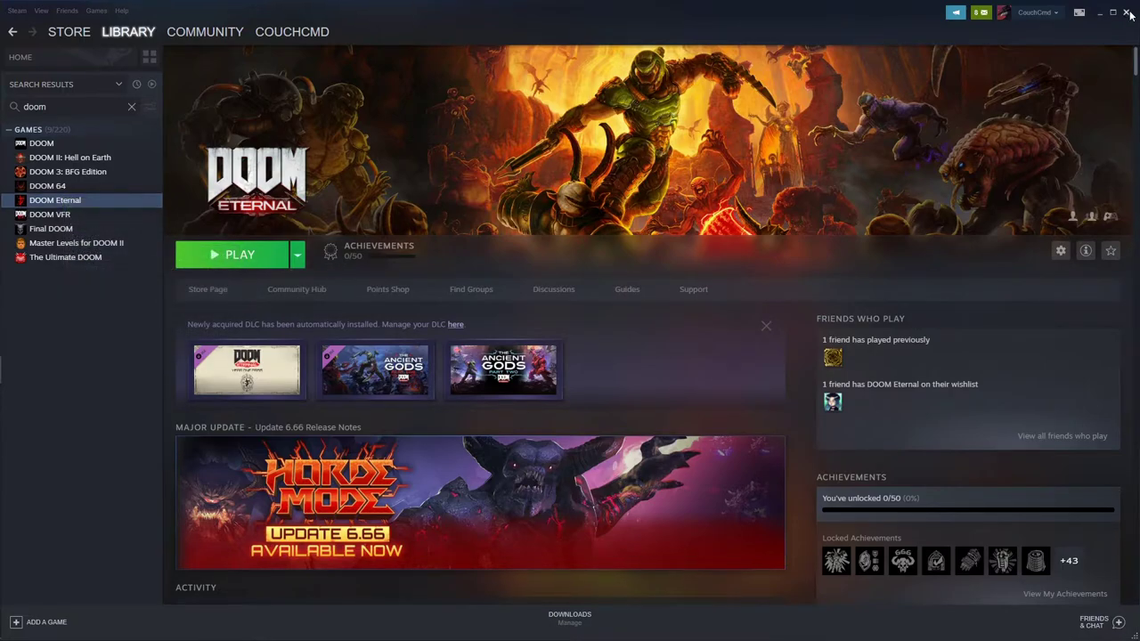
left_click(1097, 12)
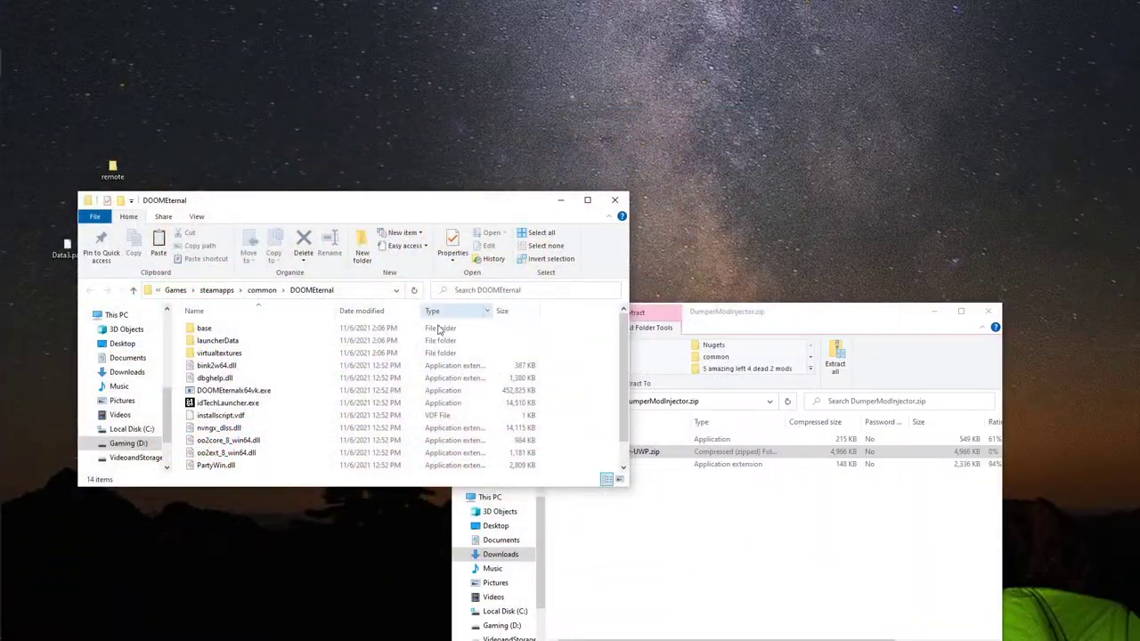
- Try to copy EternalModInjector-UWP.zip from DumperModInjector.zip into the DOOMEternal folder, with both windows arranged in view
left_click_drag(421, 192, 520, 86)
left_click(662, 565)
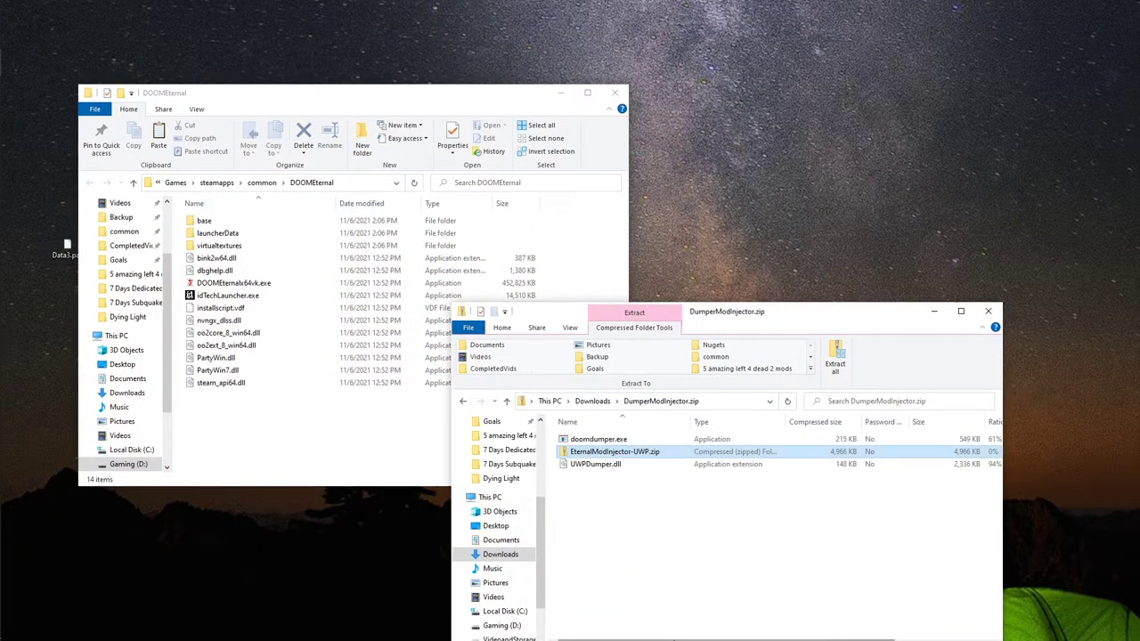
left_click(613, 443)
right_click(590, 454)
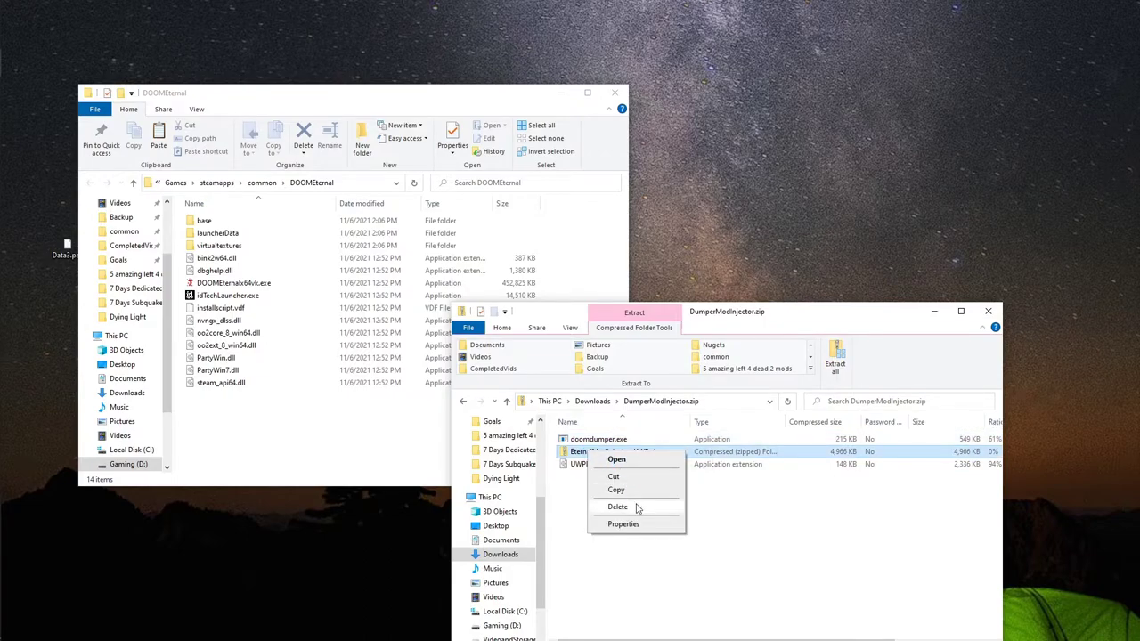
left_click_drag(583, 454, 292, 435)
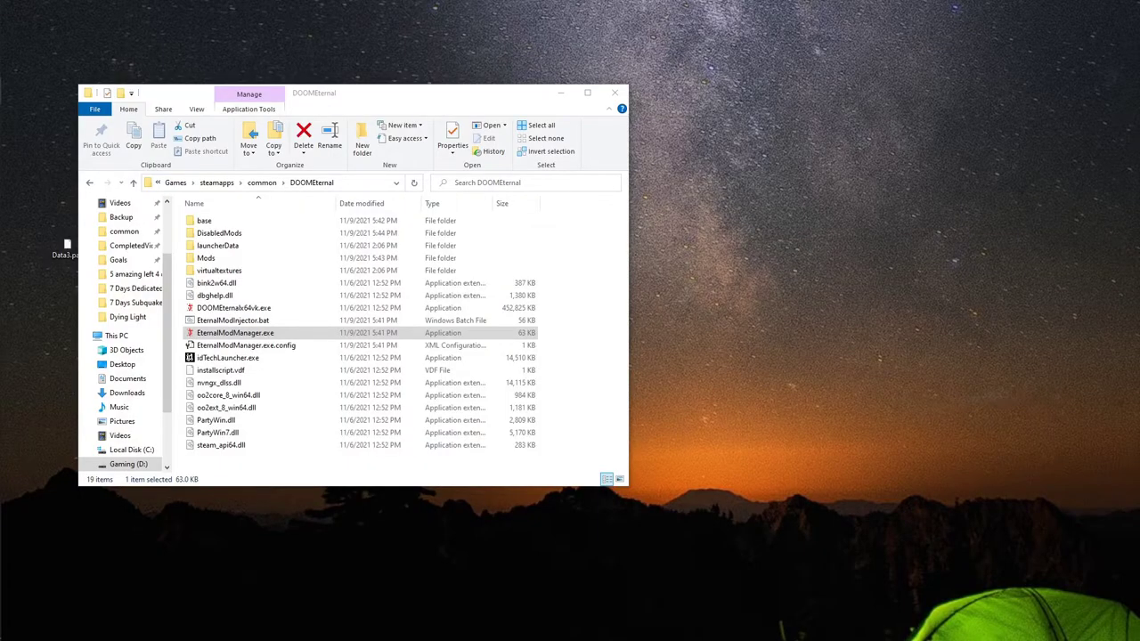
- Examine the contents of EternalModInjector.zip, including its Mods folder, and return to the archive's root
left_click_drag(745, 290, 715, 182)
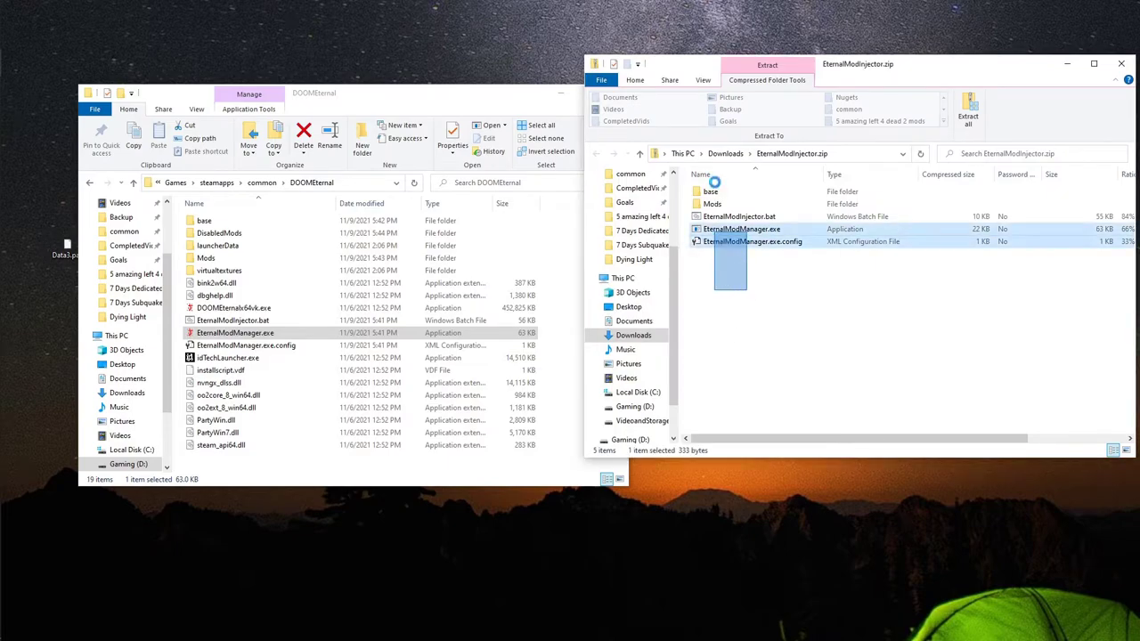
left_click(756, 345)
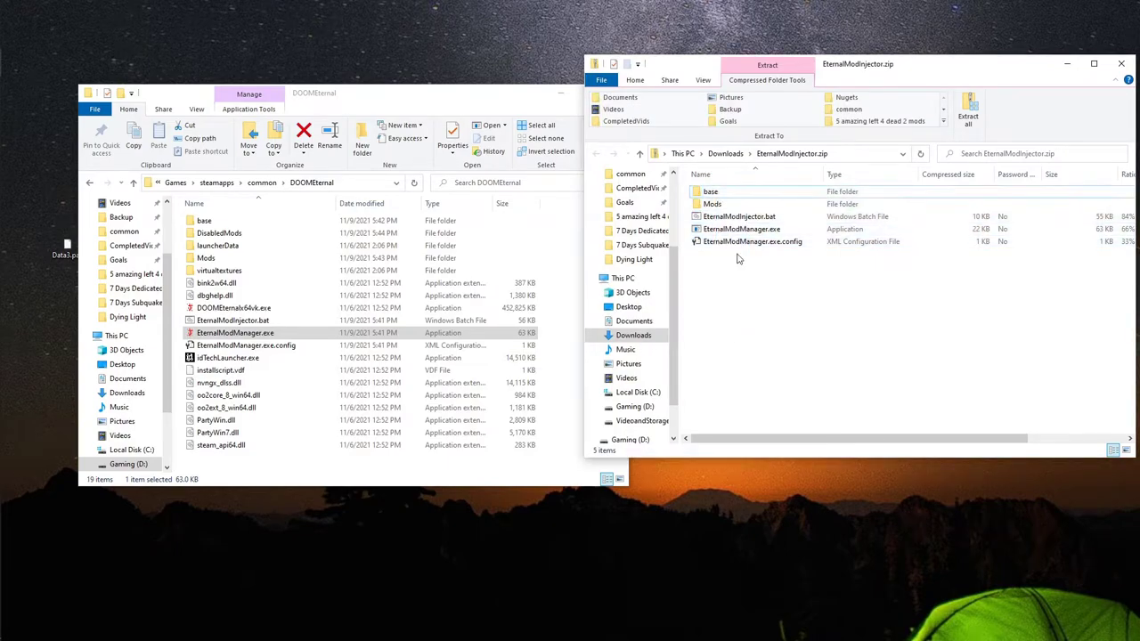
double_click(718, 204)
left_click(790, 154)
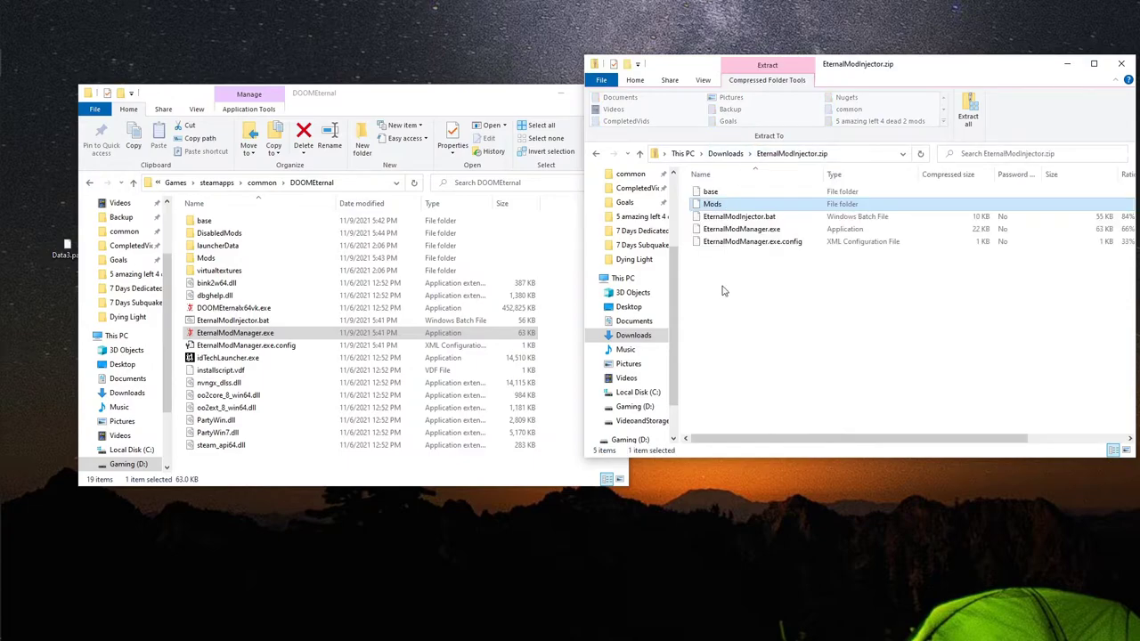
- Copy all items from EternalModInjector.zip into the DOOMEternal folder, replacing the files with the same names
left_click_drag(704, 185, 706, 188)
right_click(729, 221)
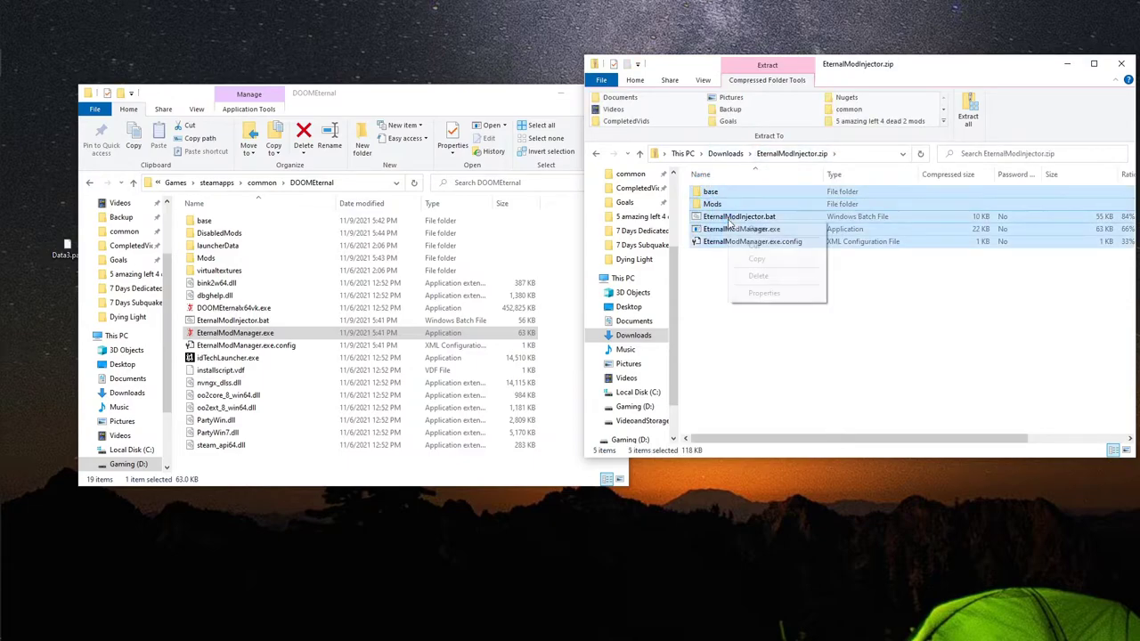
left_click(757, 258)
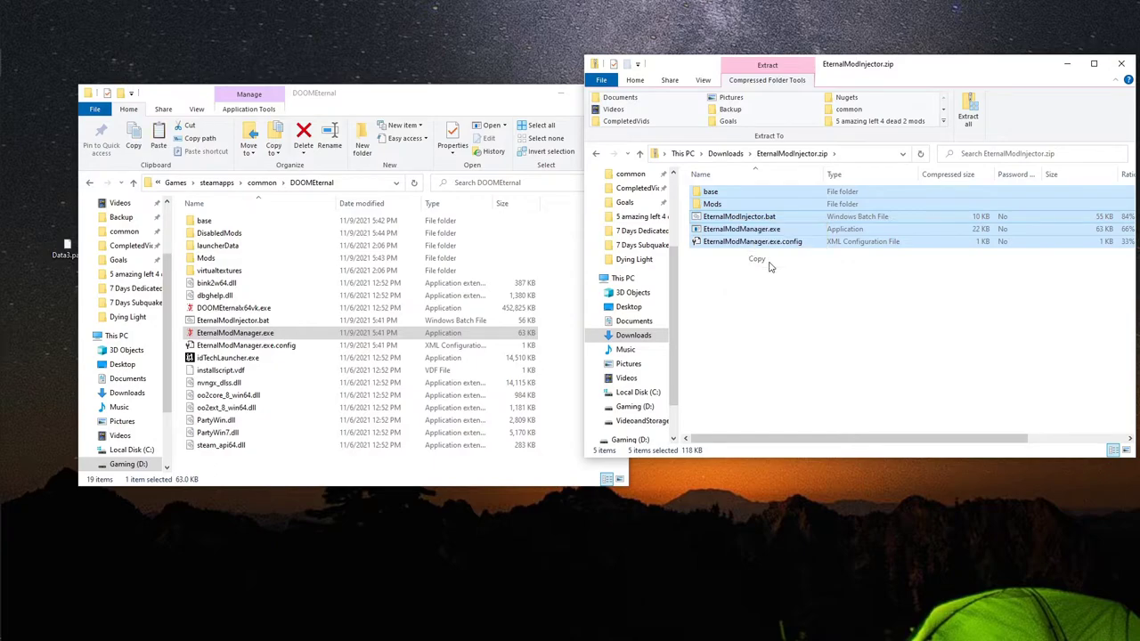
right_click(300, 472)
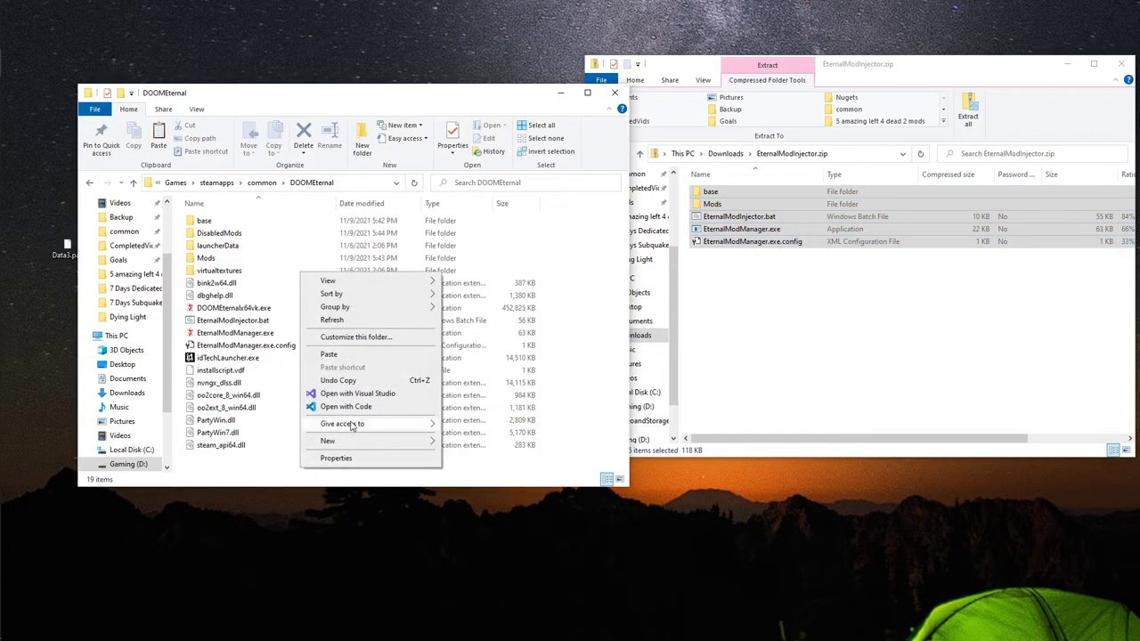
left_click(328, 356)
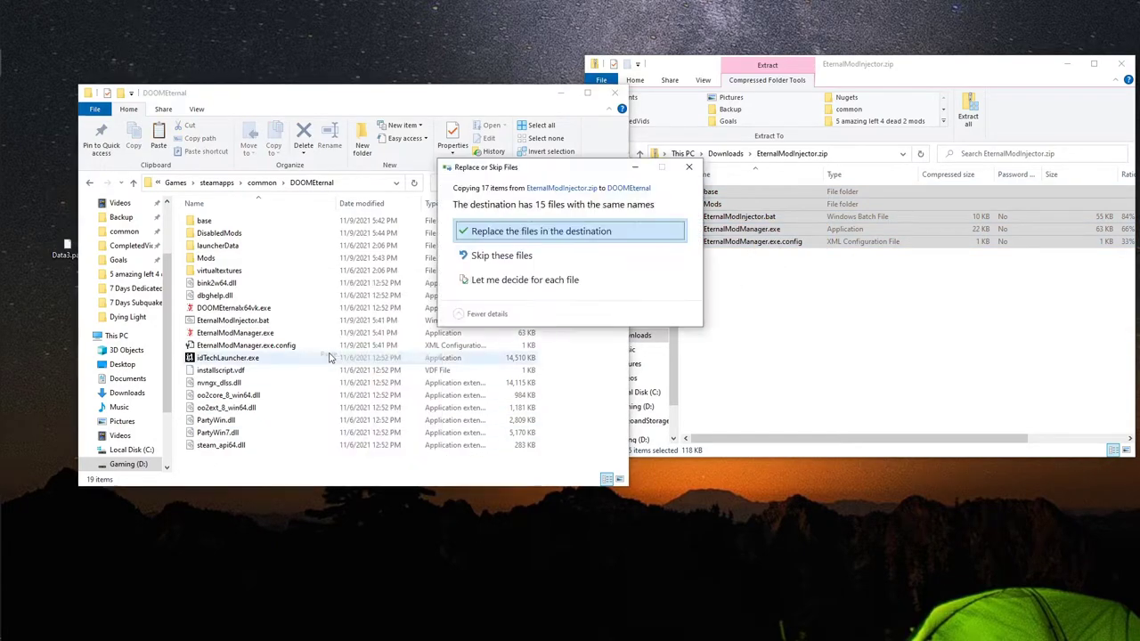
left_click(574, 233)
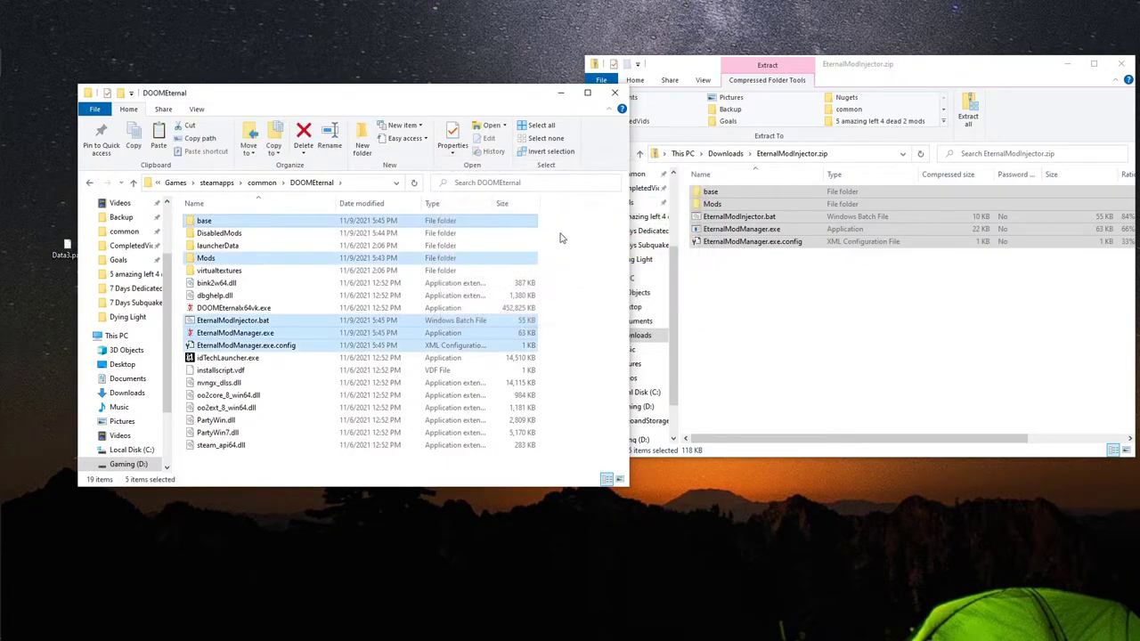
- Start EternalModManager.exe from the DOOMEternal folder and run the mod injector from it
double_click(232, 333)
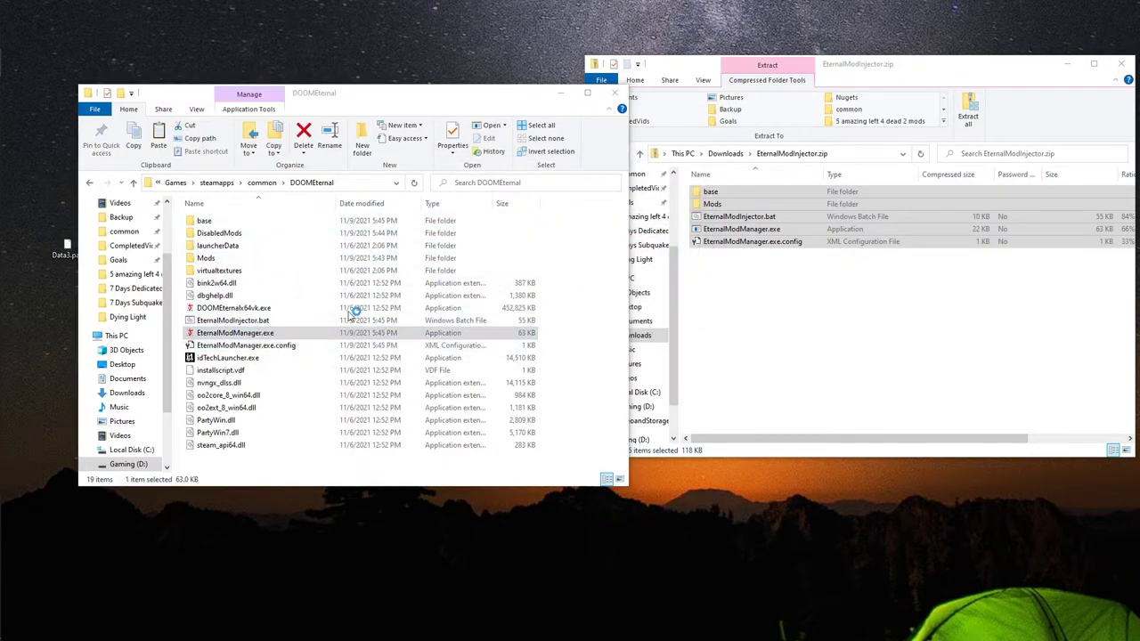
left_click(592, 434)
left_click(517, 533)
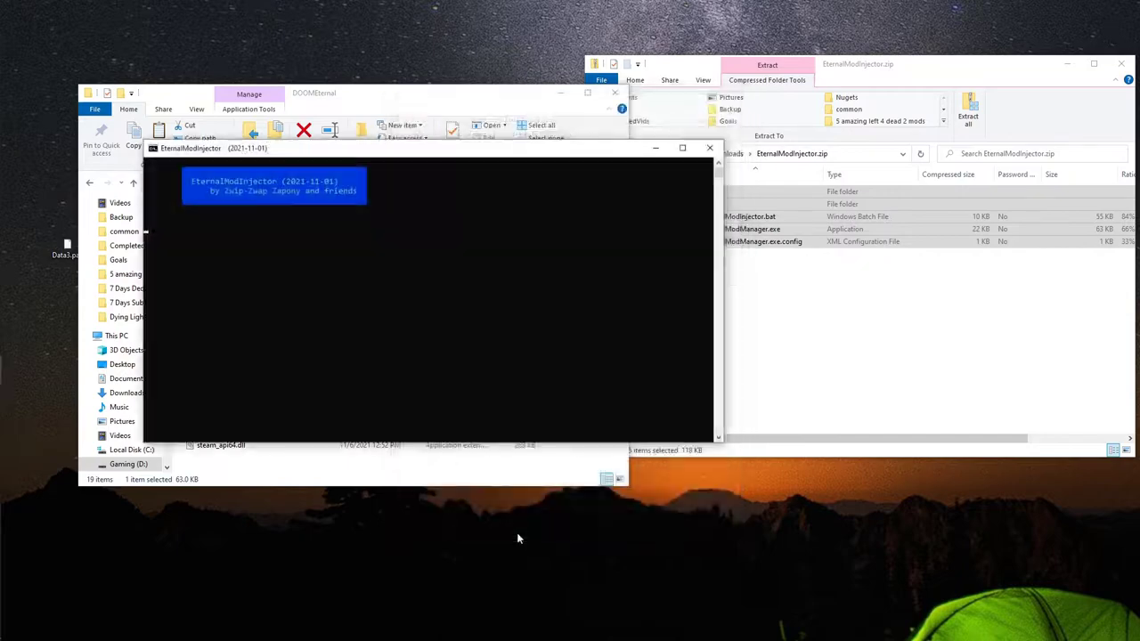
- Continue through all of EternalModInjector's introductory notices and credits so that it patches the game files and launches DOOM Eternal
left_click(451, 386)
key("Return")
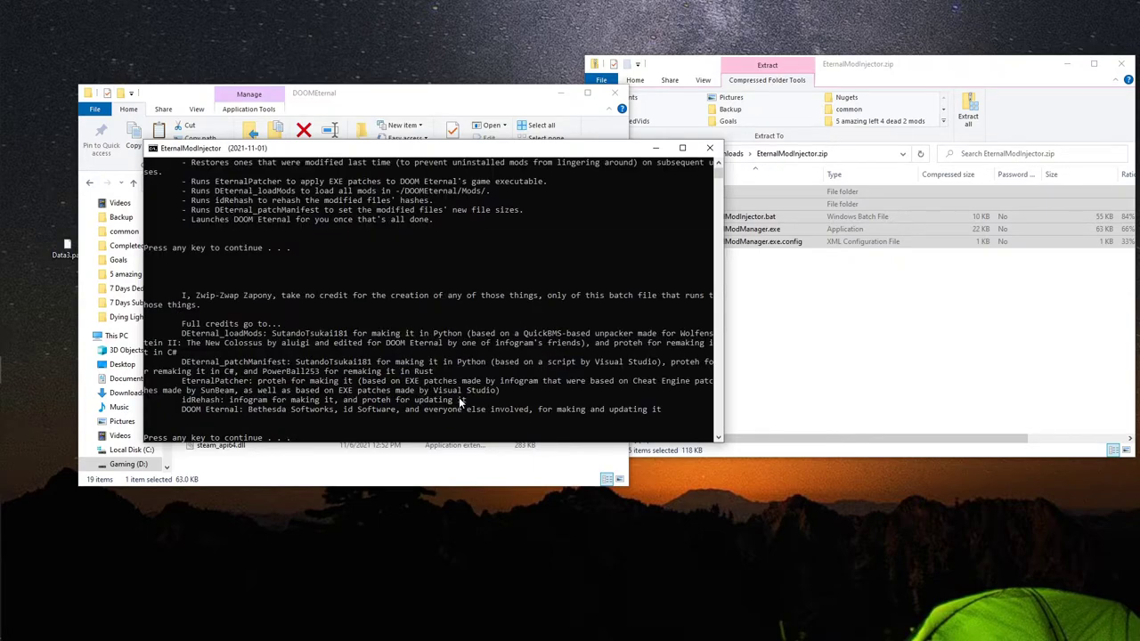
key("Return")
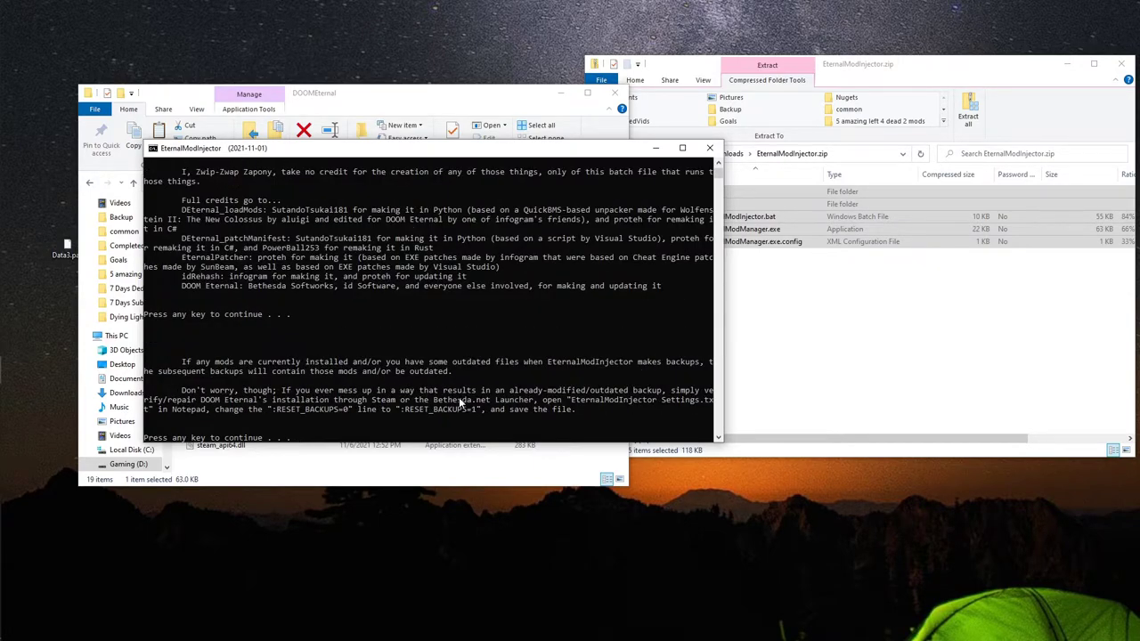
key("Return")
key("Return")
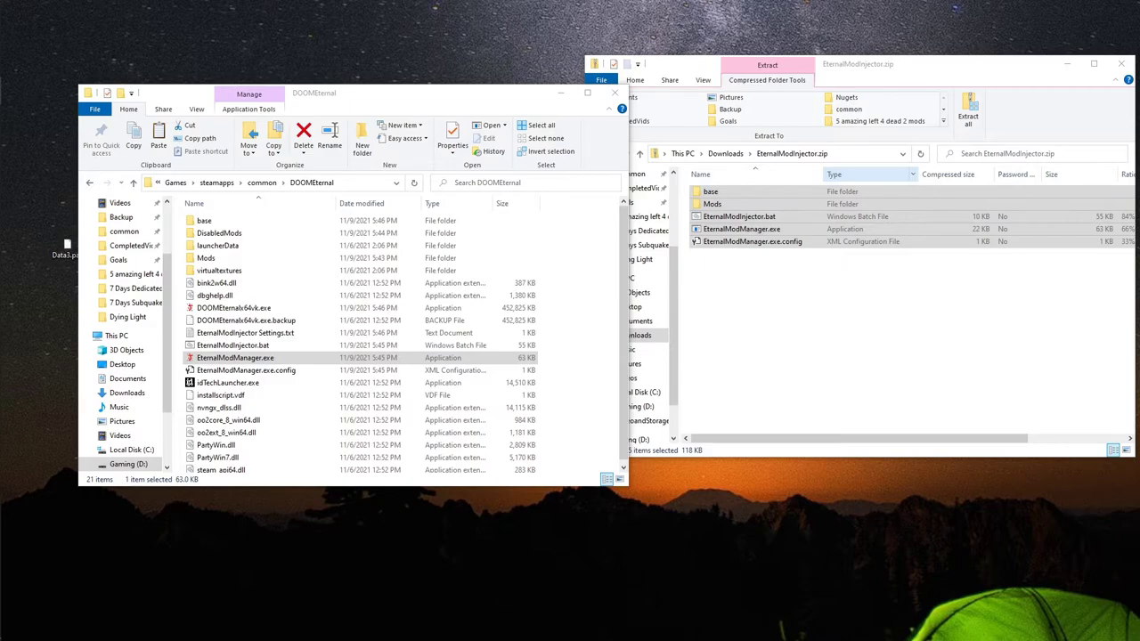
left_click(227, 309)
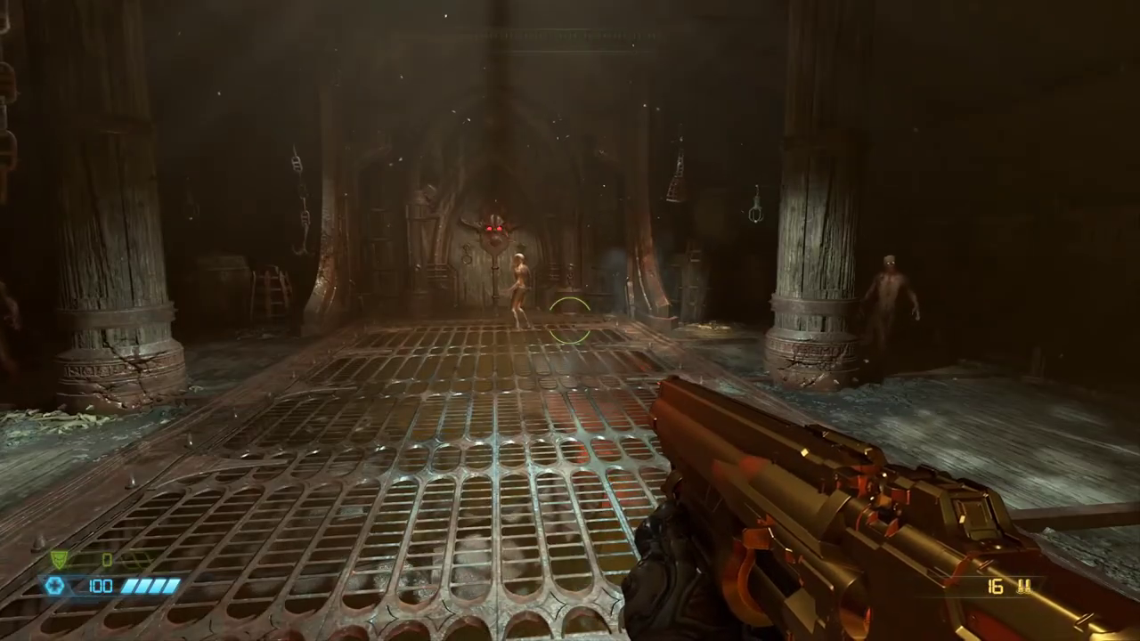
key("w")
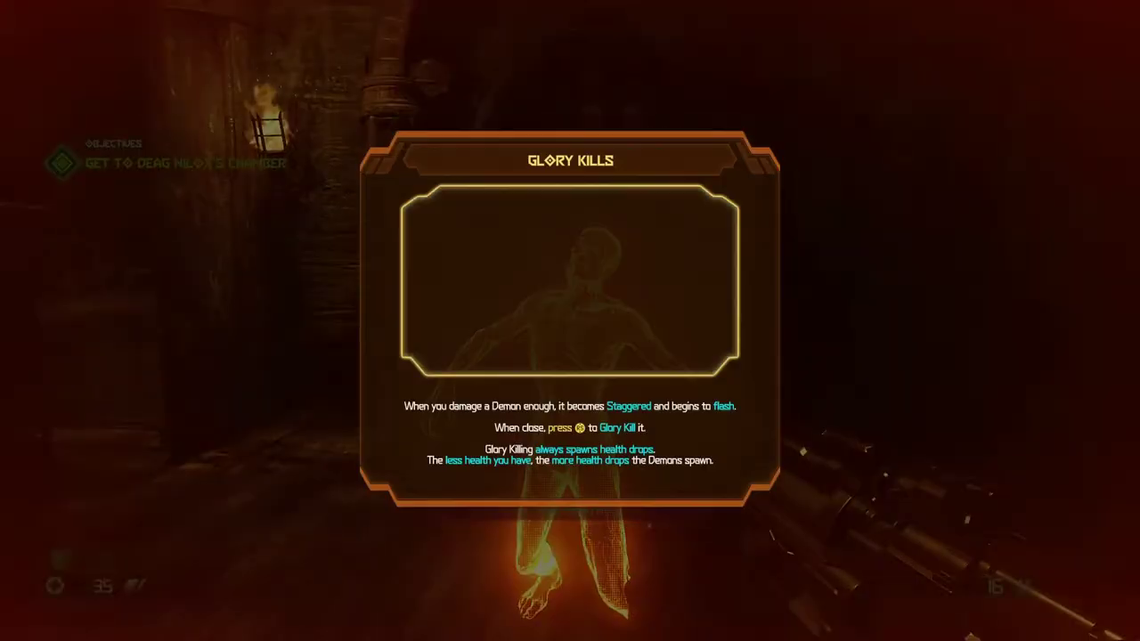
key("f")
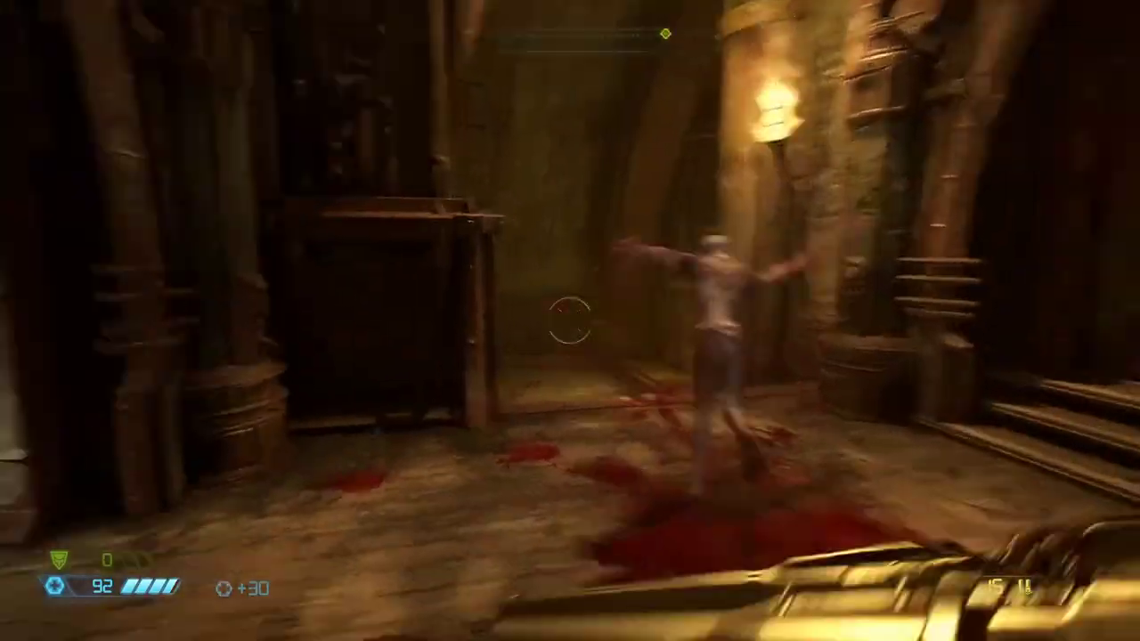
left_click(570, 320)
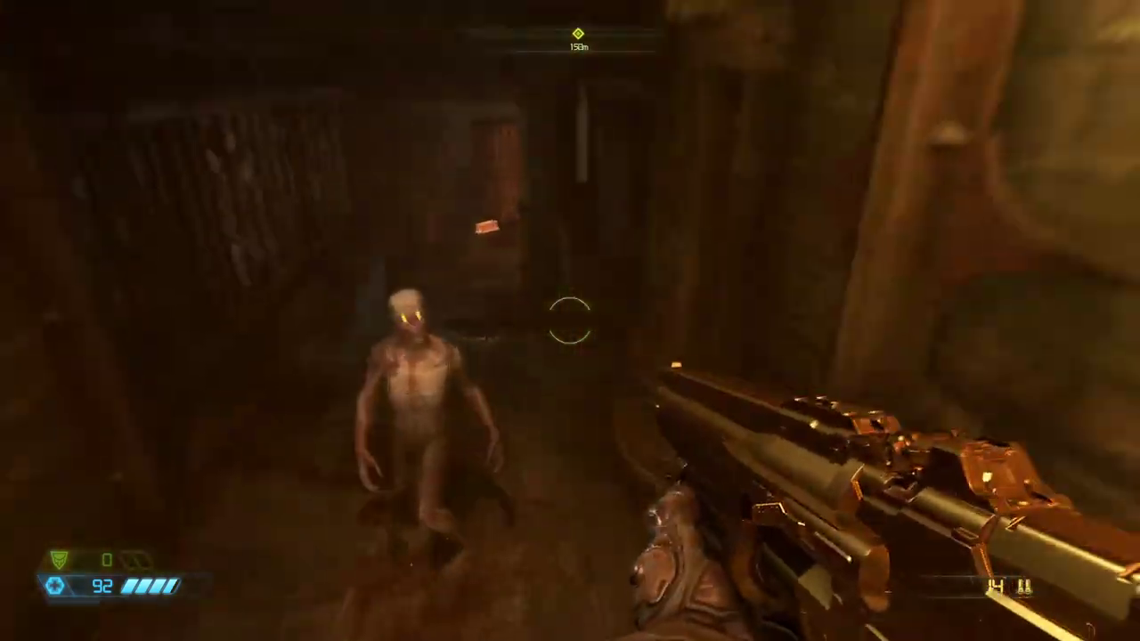
left_click(570, 321)
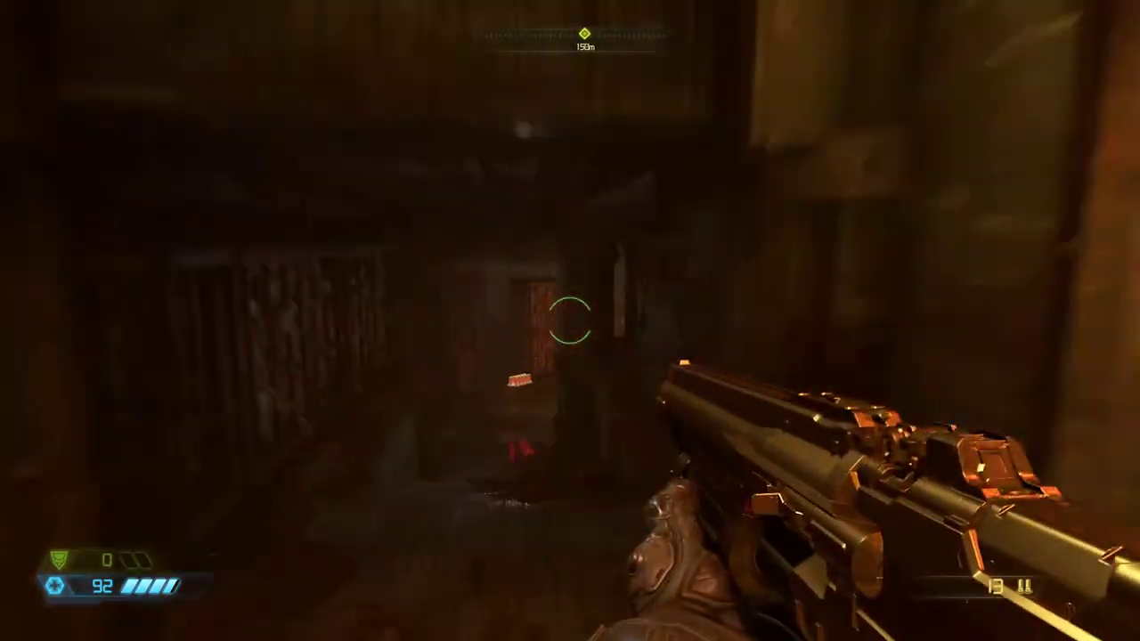
key("c")
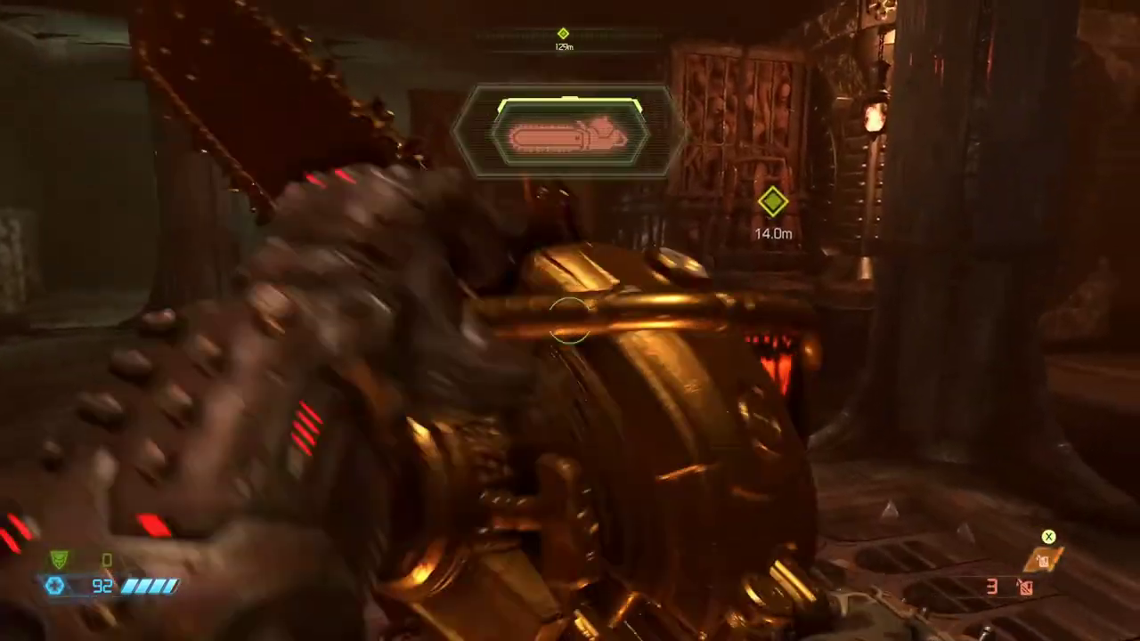